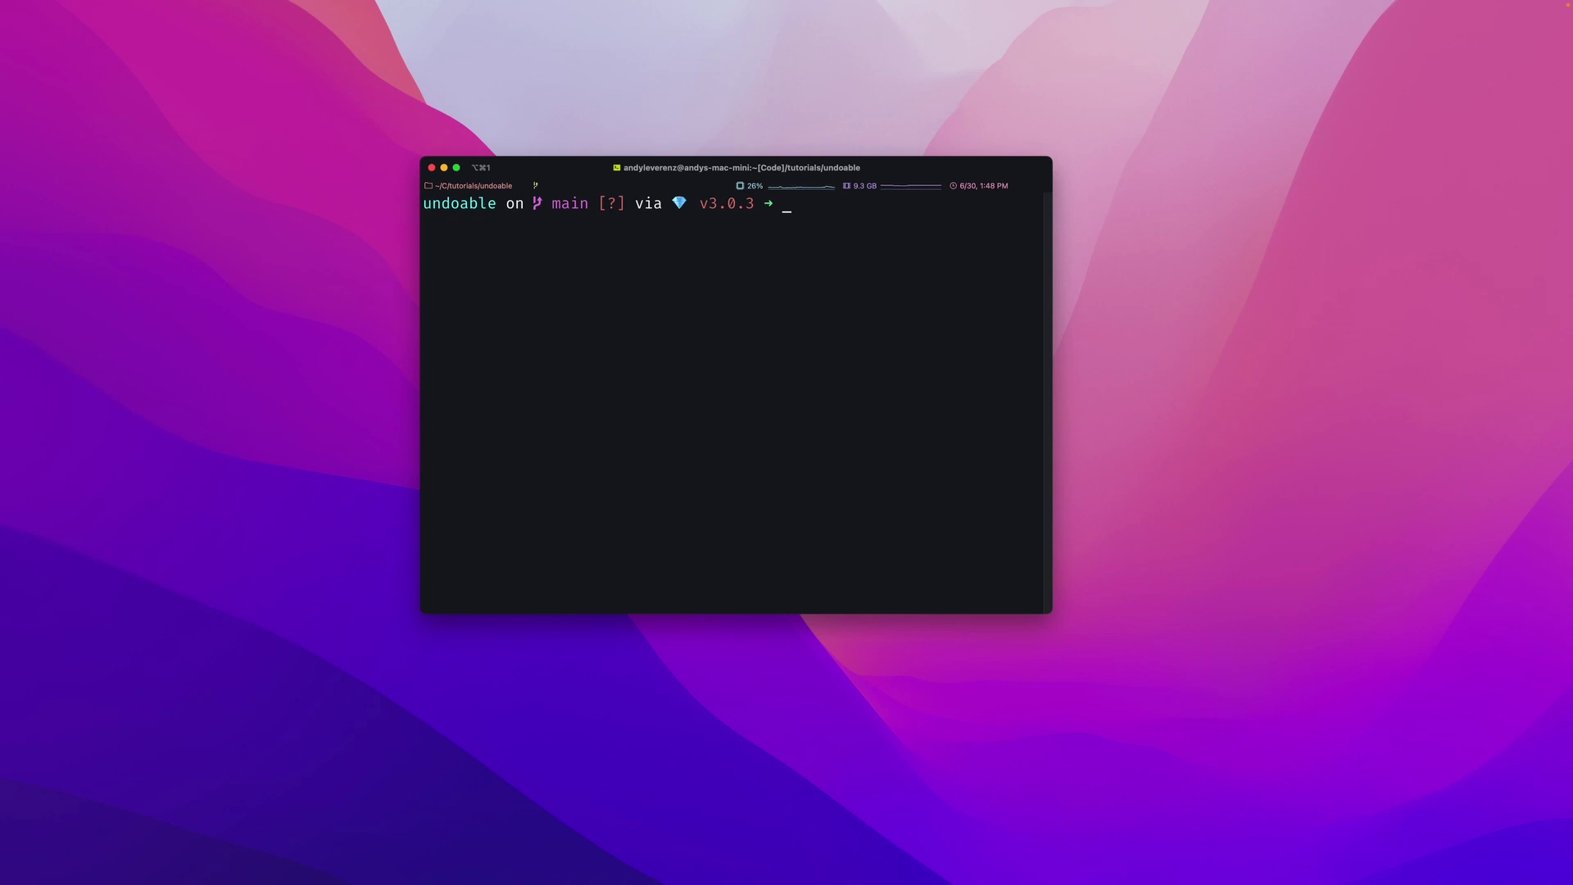
text(rails)
text( generate sca)
text(ffold Post)
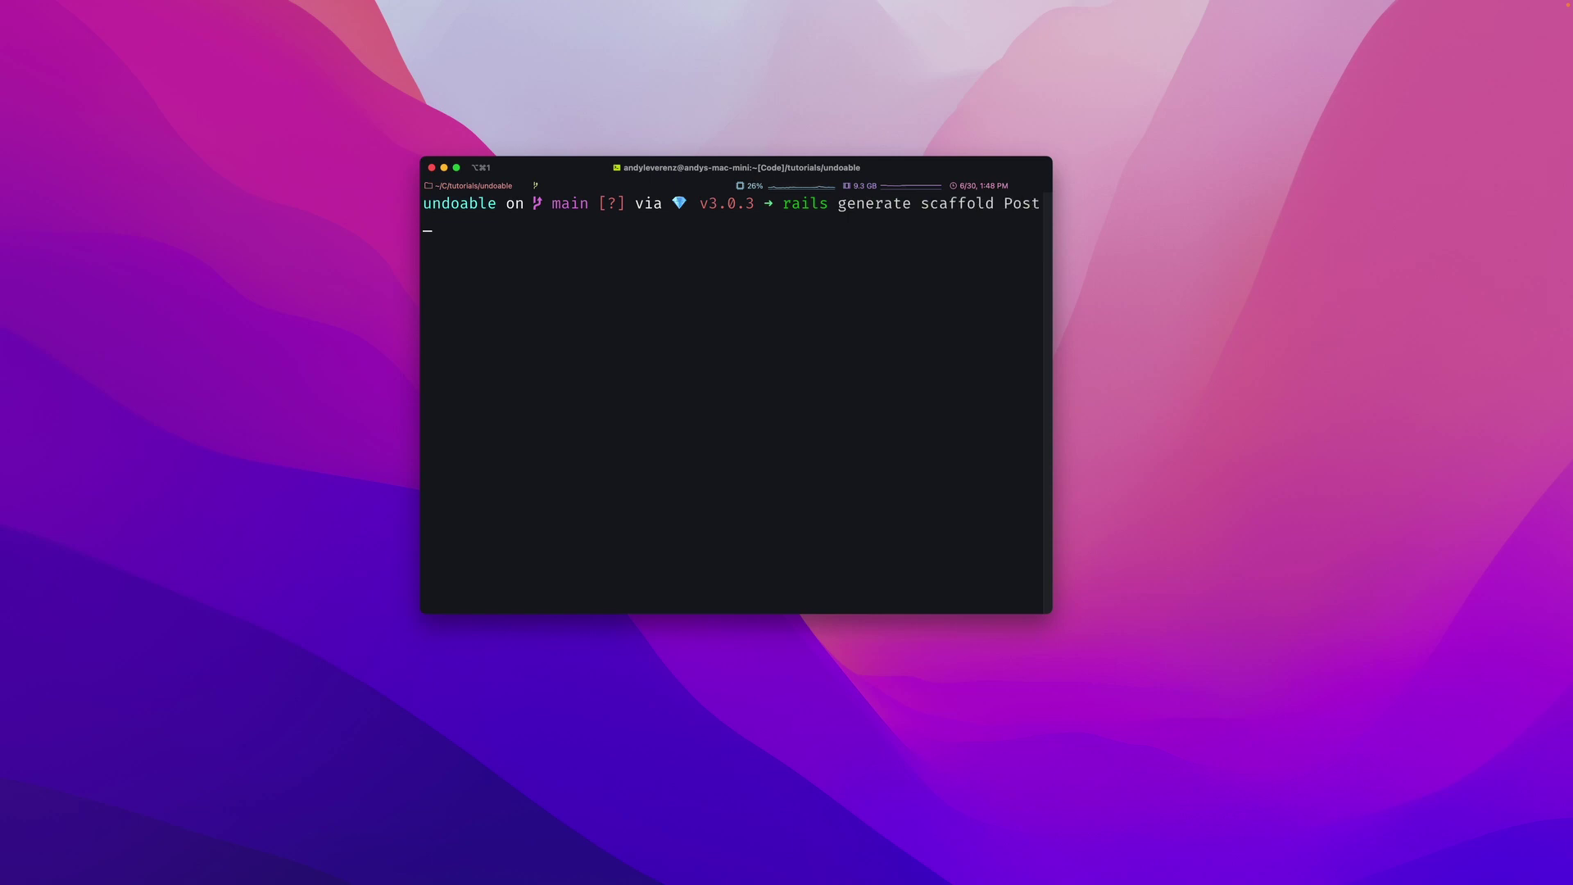
text( title)
text(e:s)
text(tring )
text(bodu)
- Run 'rails generate scaffold Post titlee:string body:text' after correcting the 'bodu' typo
key(BackSpace)
text(y:)
text(text)
key(Return)
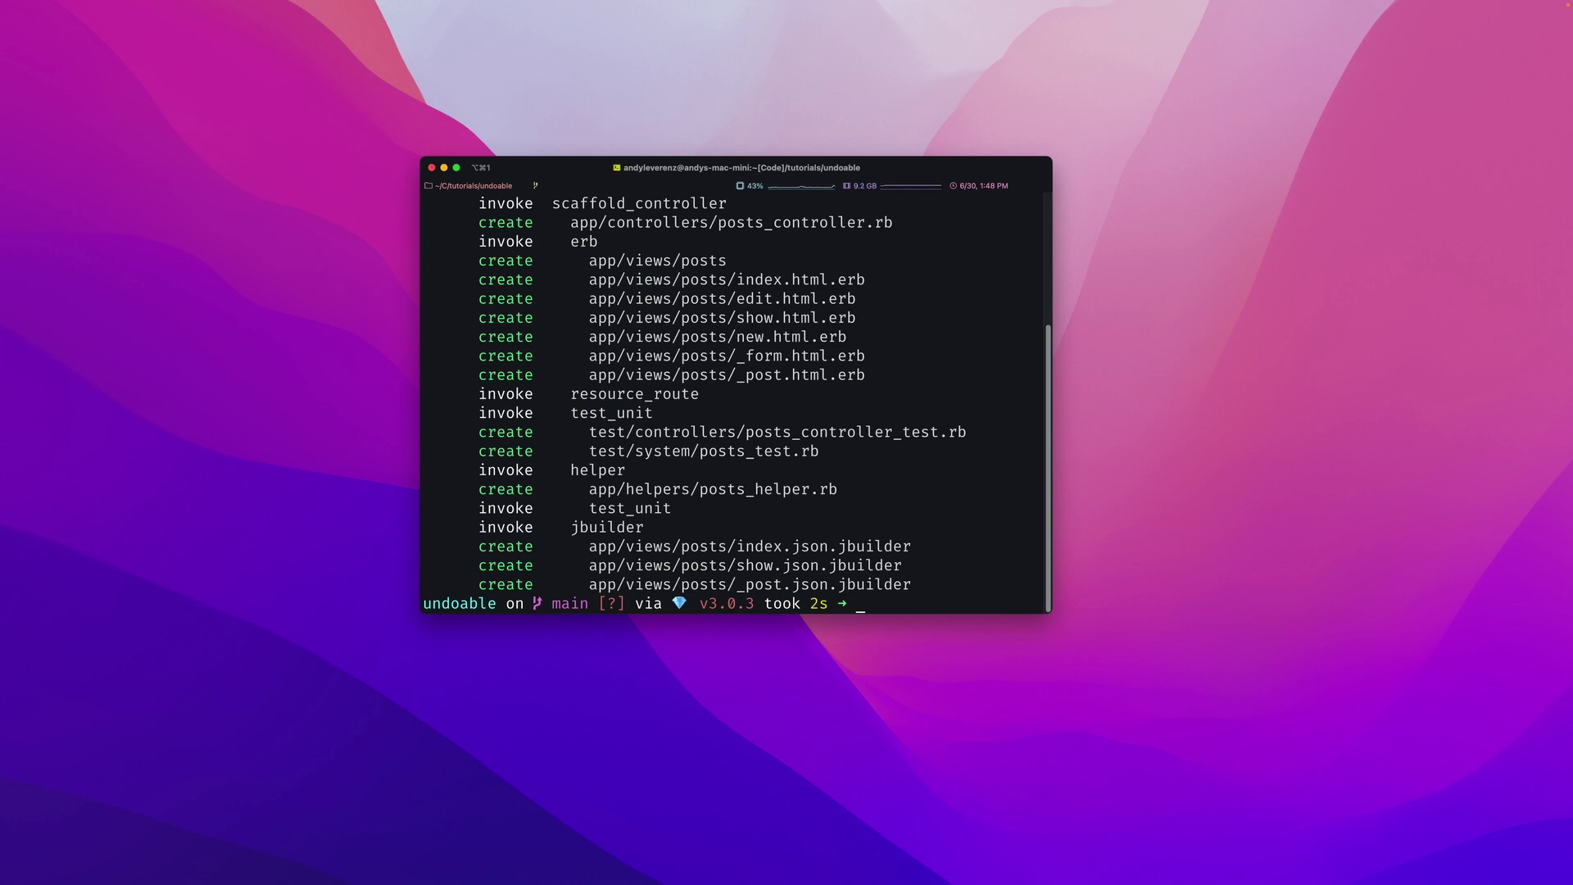
scroll(911, 405, up, 5)
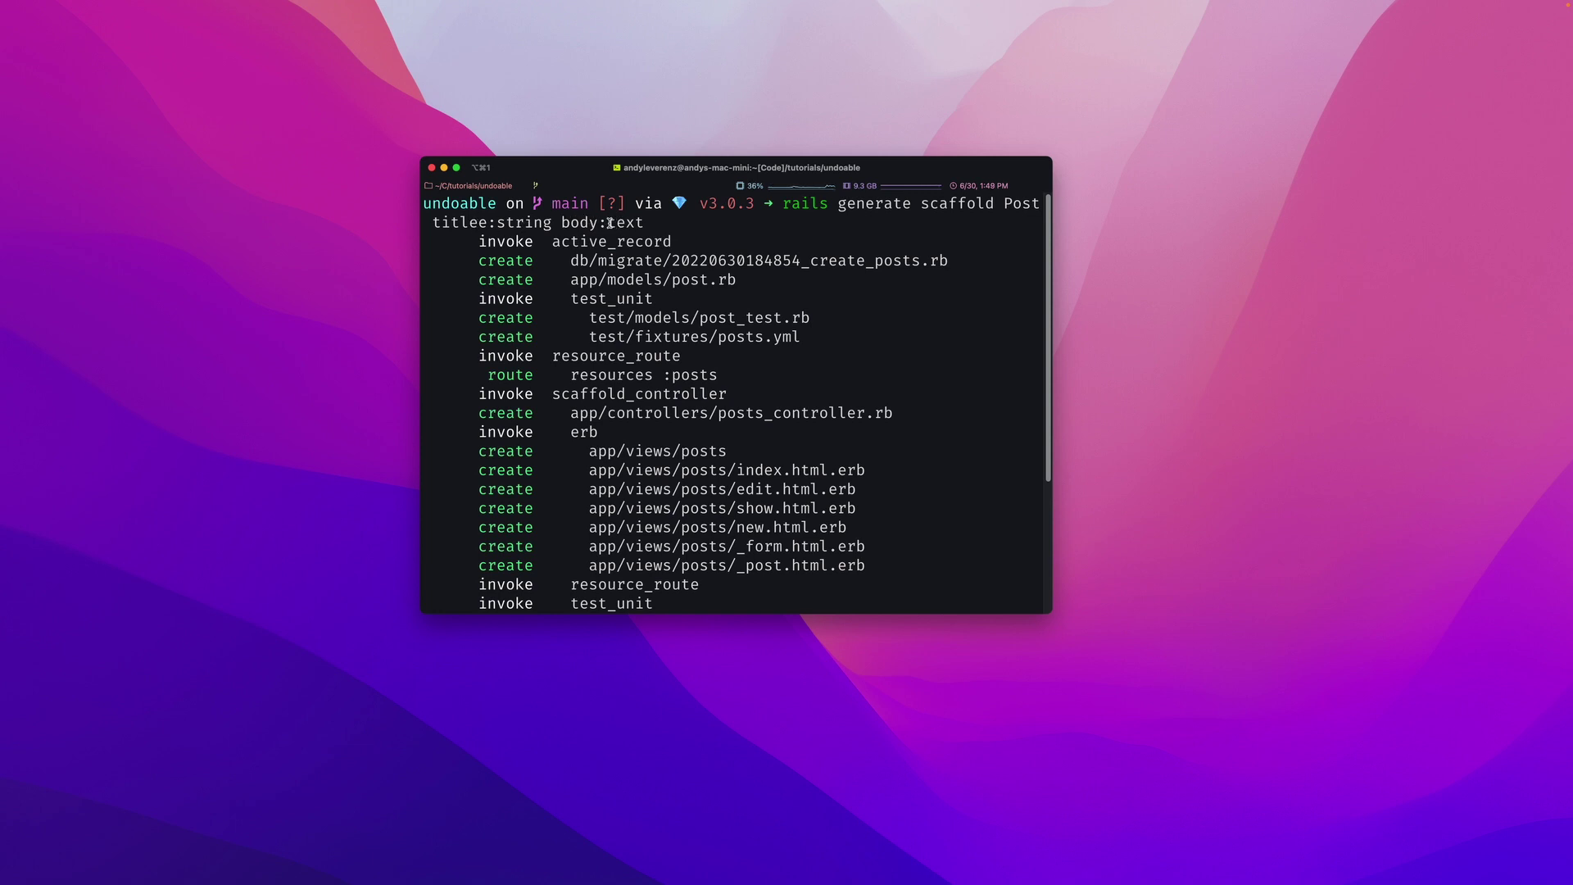
- Review the scaffold output, checking the body text type and the helper and jbuilder files
drag(610, 223, 662, 233)
click(691, 297)
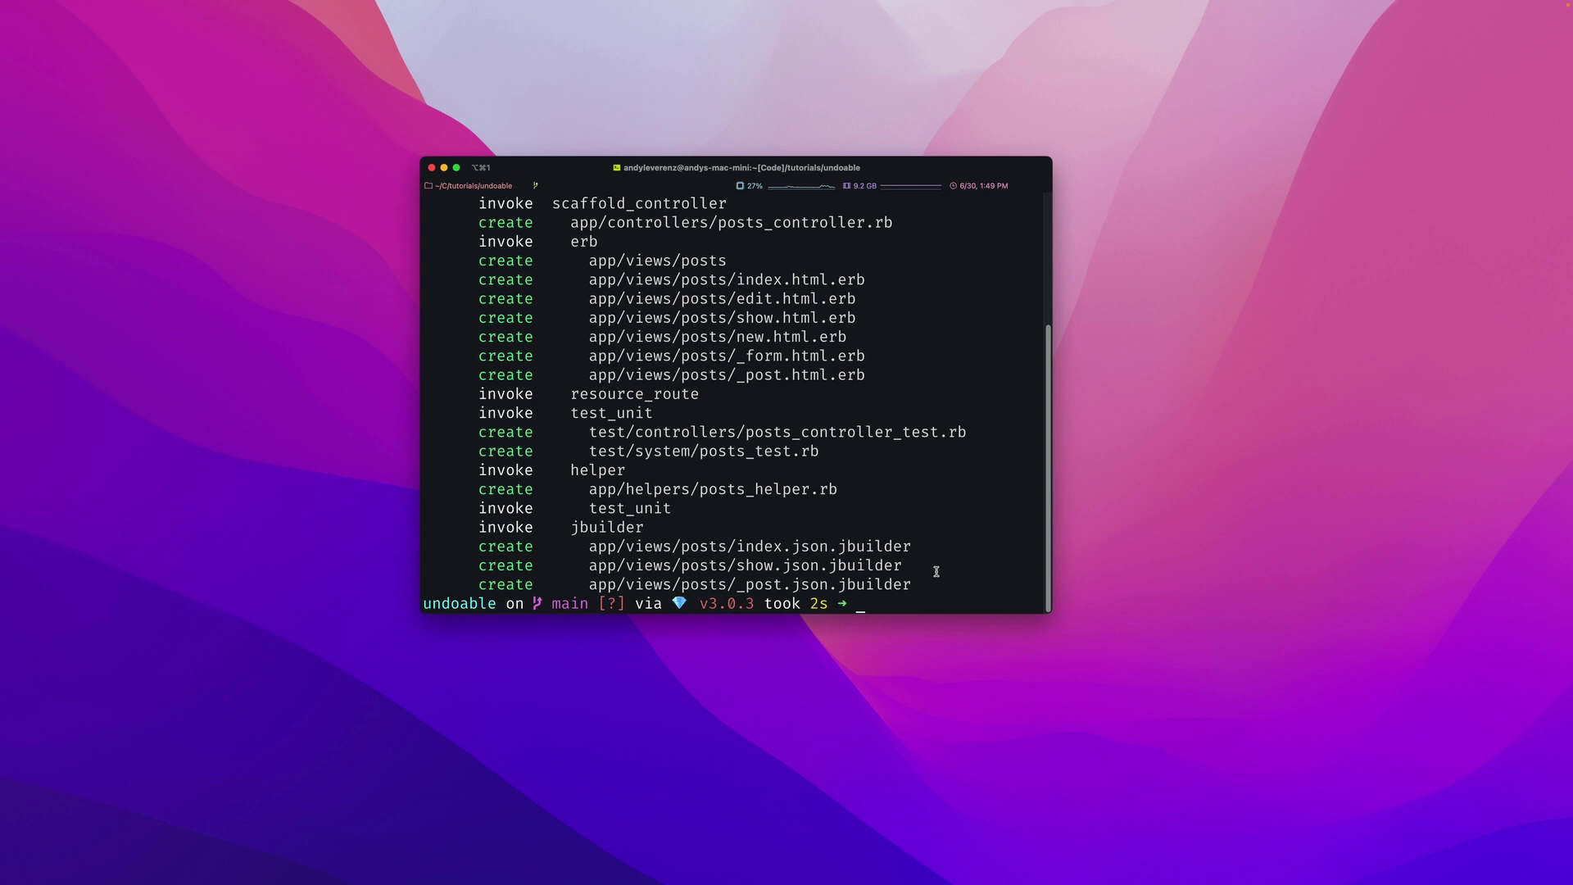
mouse_move(927, 578)
mouse_down()
mouse_move(699, 489)
mouse_move(578, 267)
mouse_up()
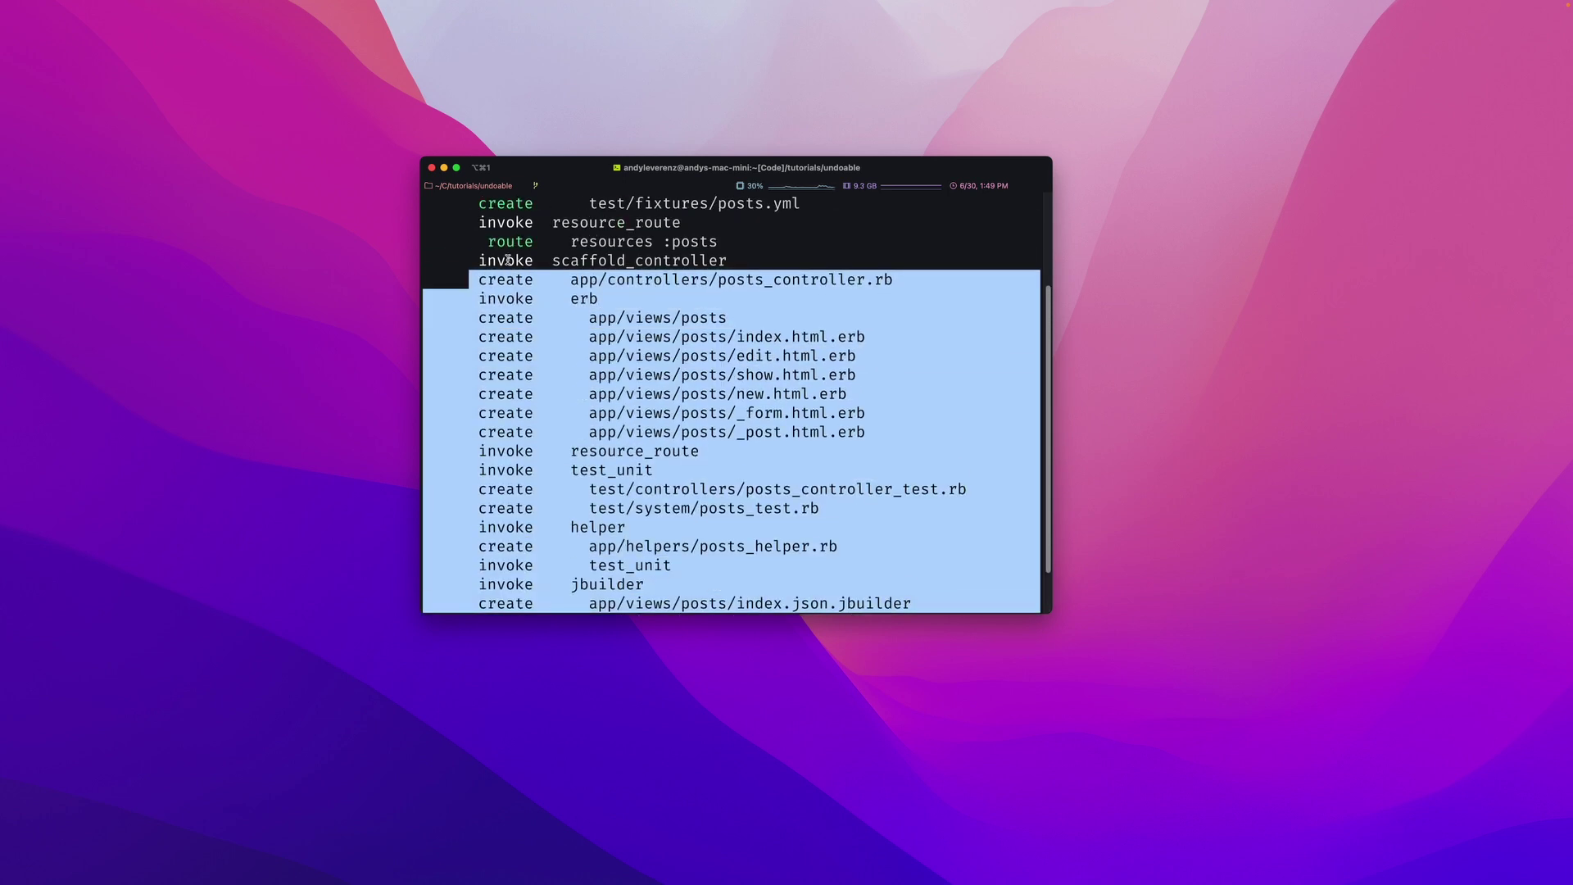
click(577, 266)
scroll(578, 267, up, 3)
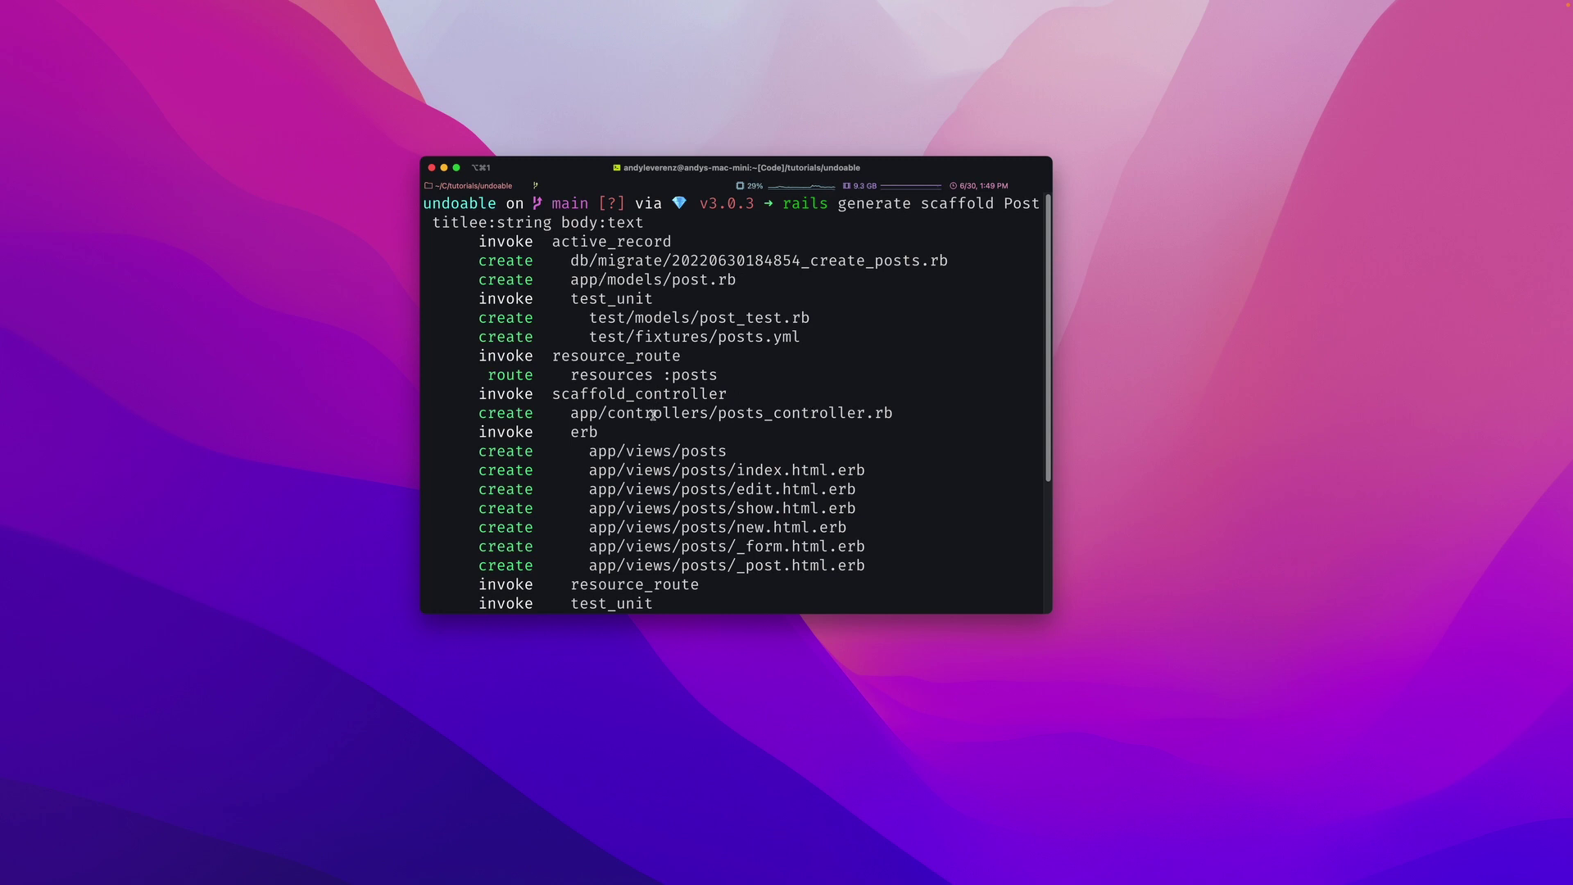
scroll(656, 412, down, 5)
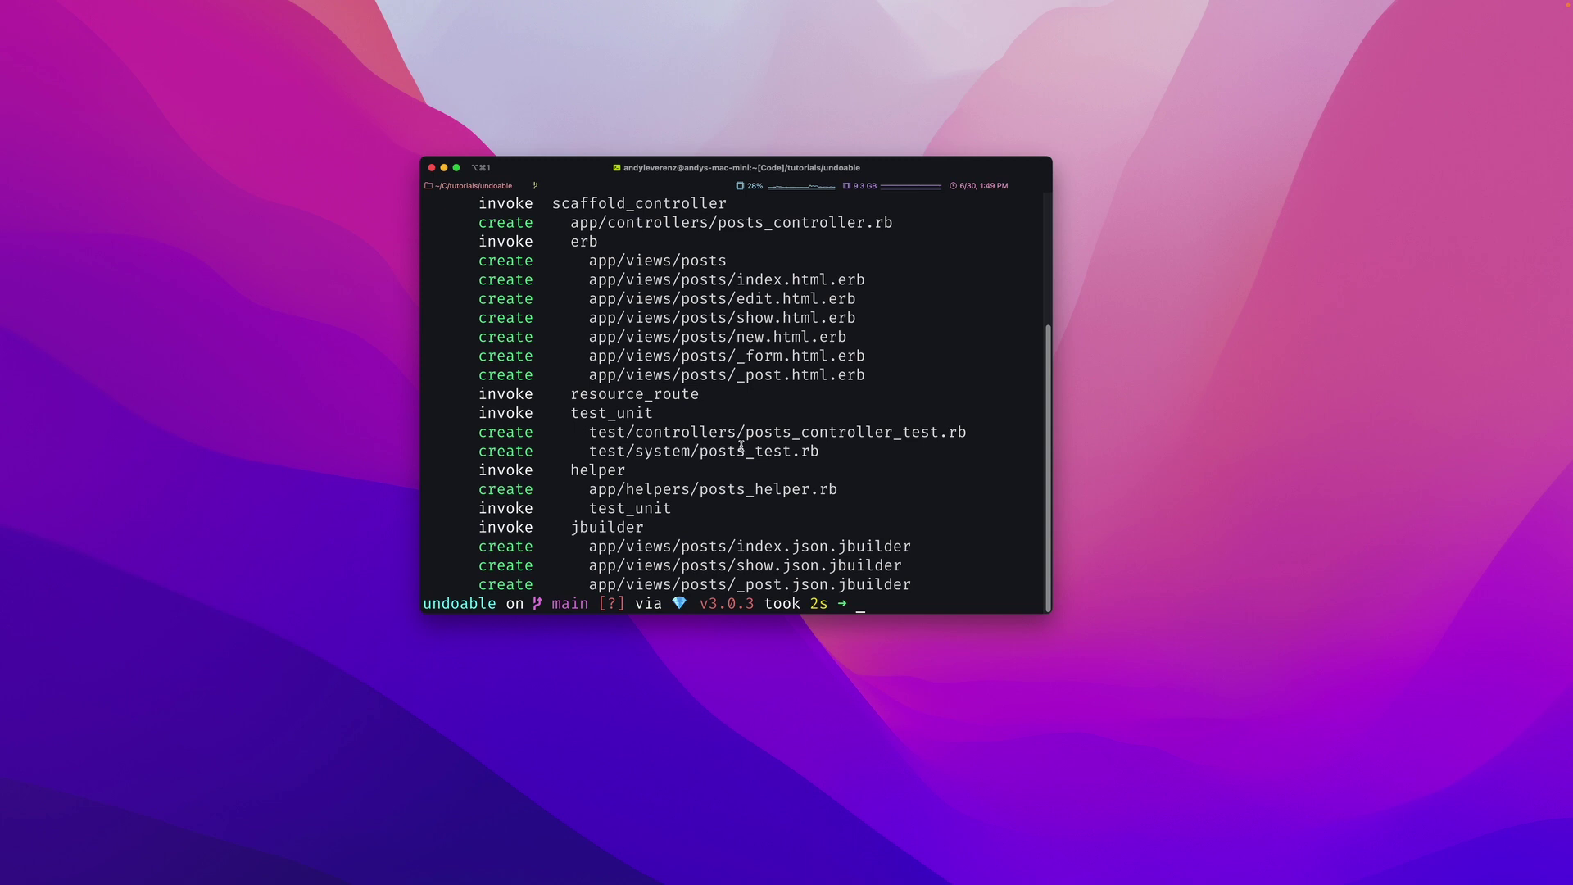
text(rails )
text(des)
text(tory)
- Run 'rails d scaffold Post' after fixing typos in the command
key(BackSpace)
key(BackSpace)
key(BackSpace)
key(BackSpace)
key(BackSpace)
key(BackSpace)
text(scafff)
key(BackSpace)
text(old )
text(Po)
text(st)
key(Return)
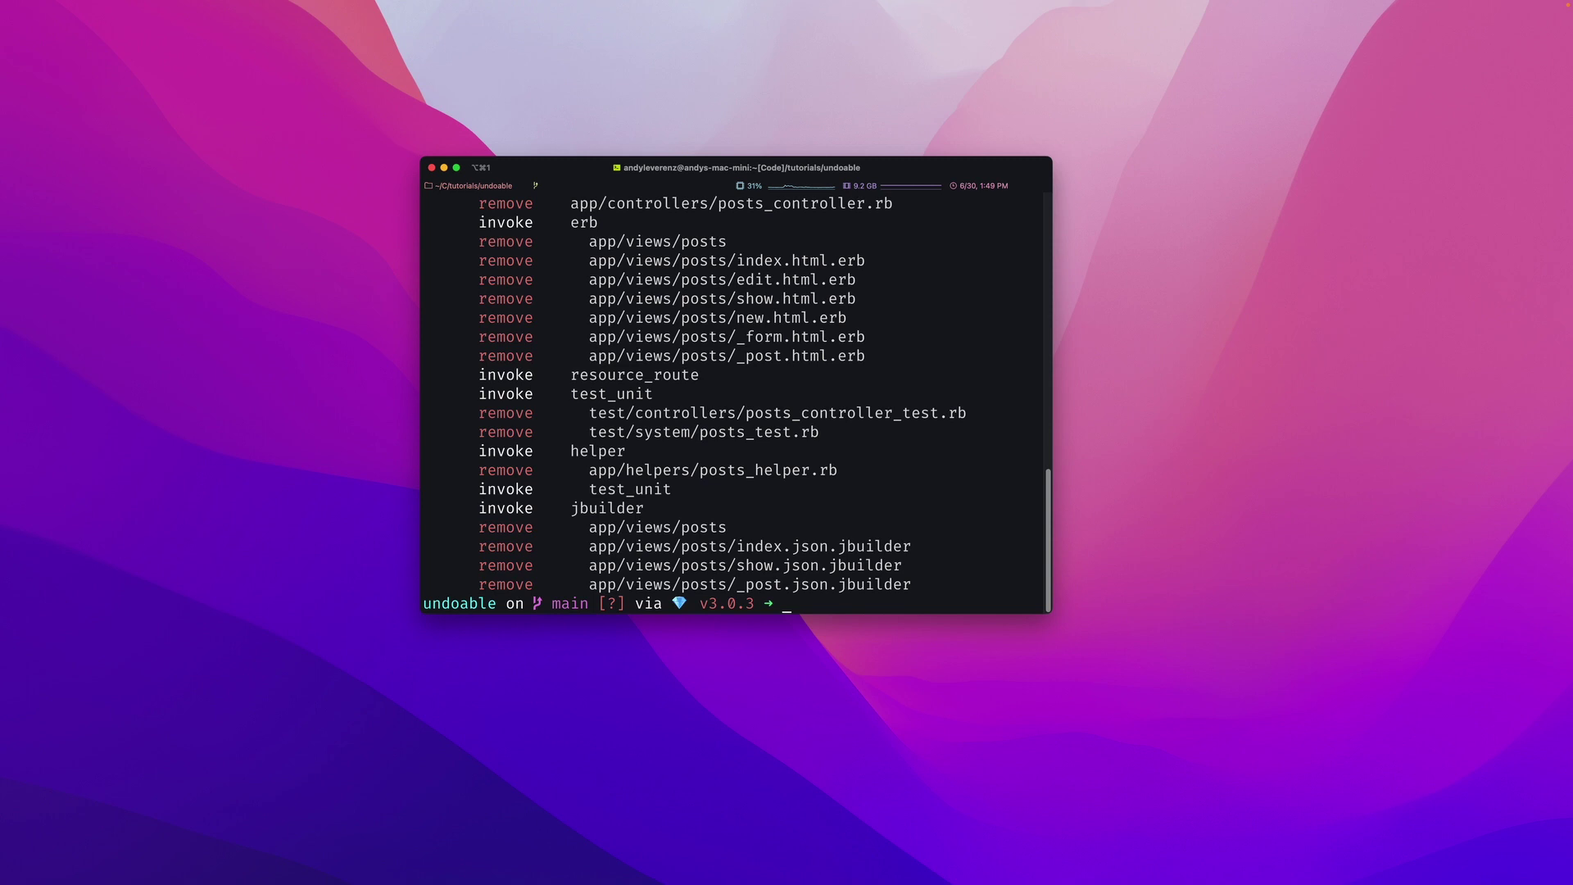
- Review the remove output listing the deleted view files
mouse_move(915, 582)
mouse_down()
mouse_move(438, 330)
mouse_move(437, 197)
mouse_up()
scroll(695, 445, up, 5)
click(695, 446)
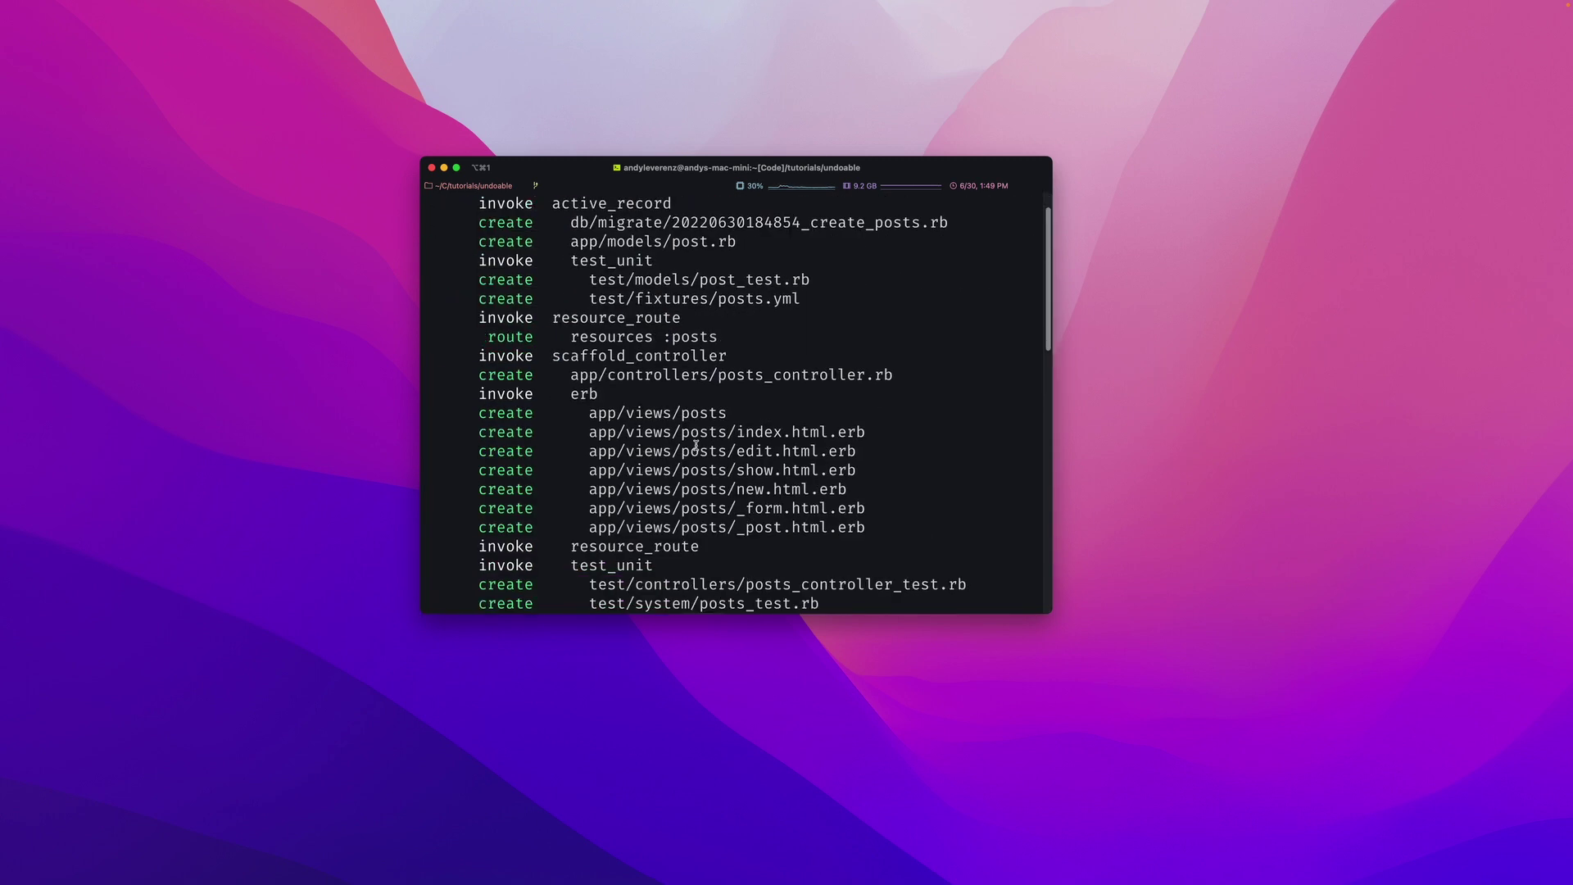
scroll(694, 446, down, 5)
scroll(714, 431, down, 5)
click(765, 431)
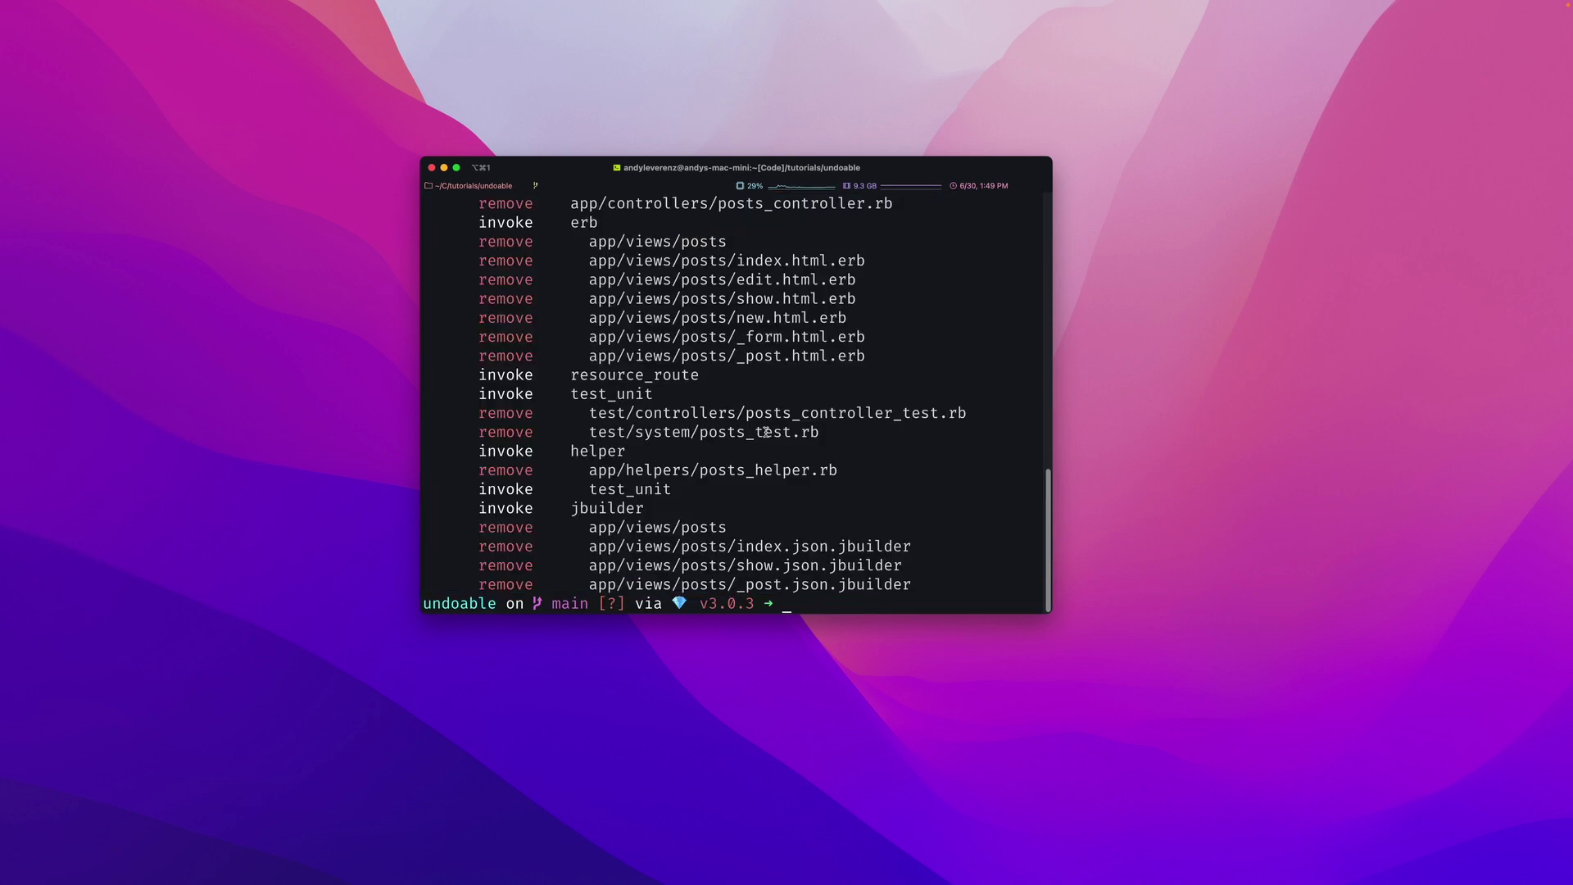
text(rails g )
text(scaffold P)
text(ost title:st)
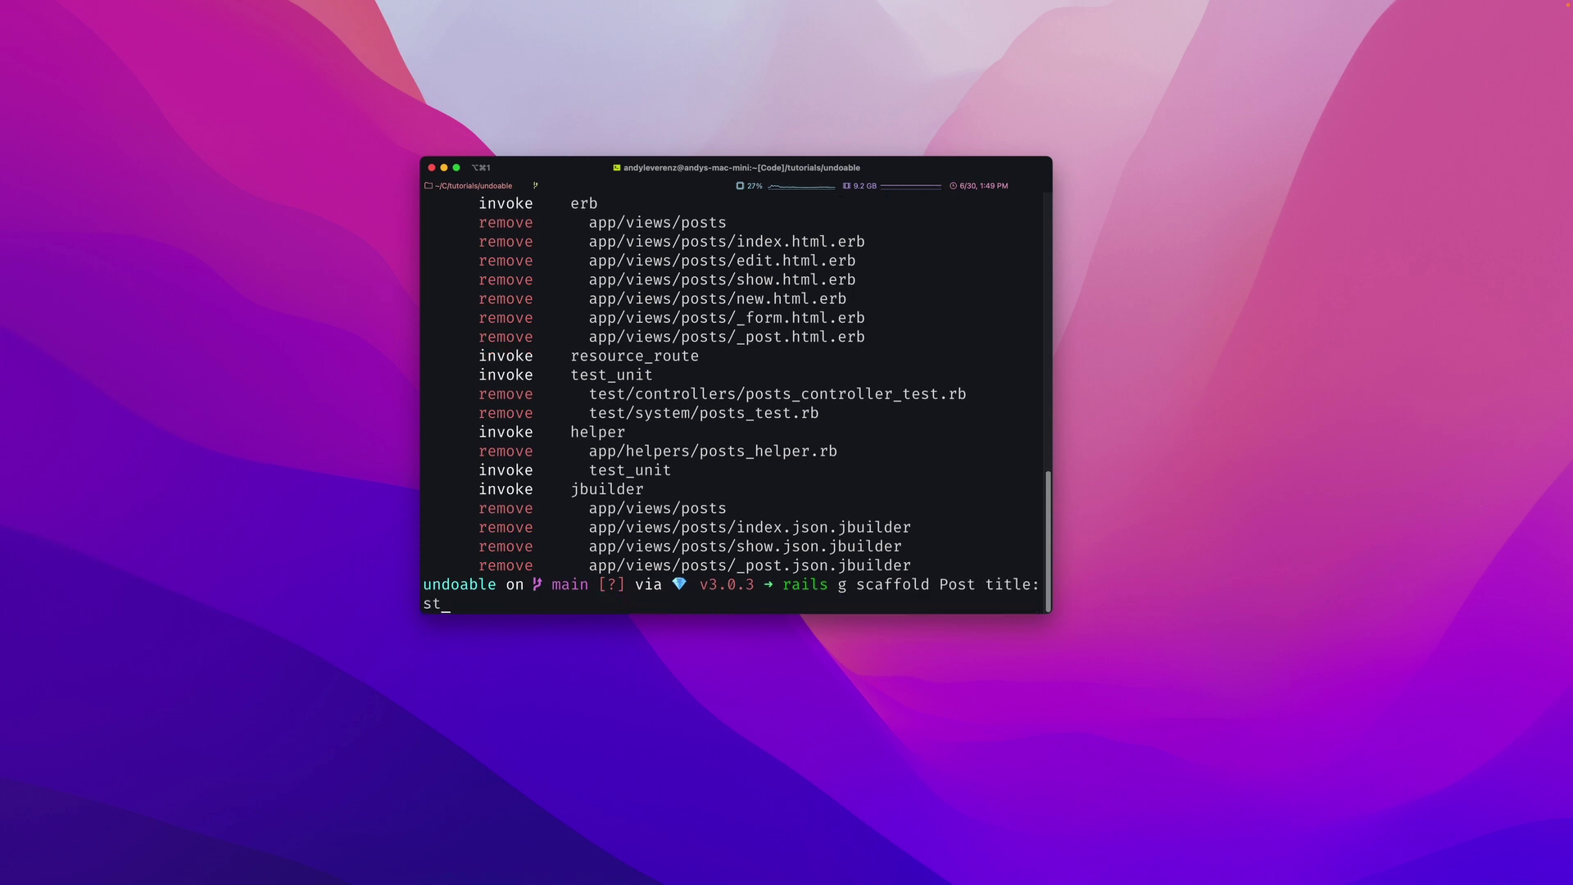
text(ring b)
text(ody:)
text(rich_text)
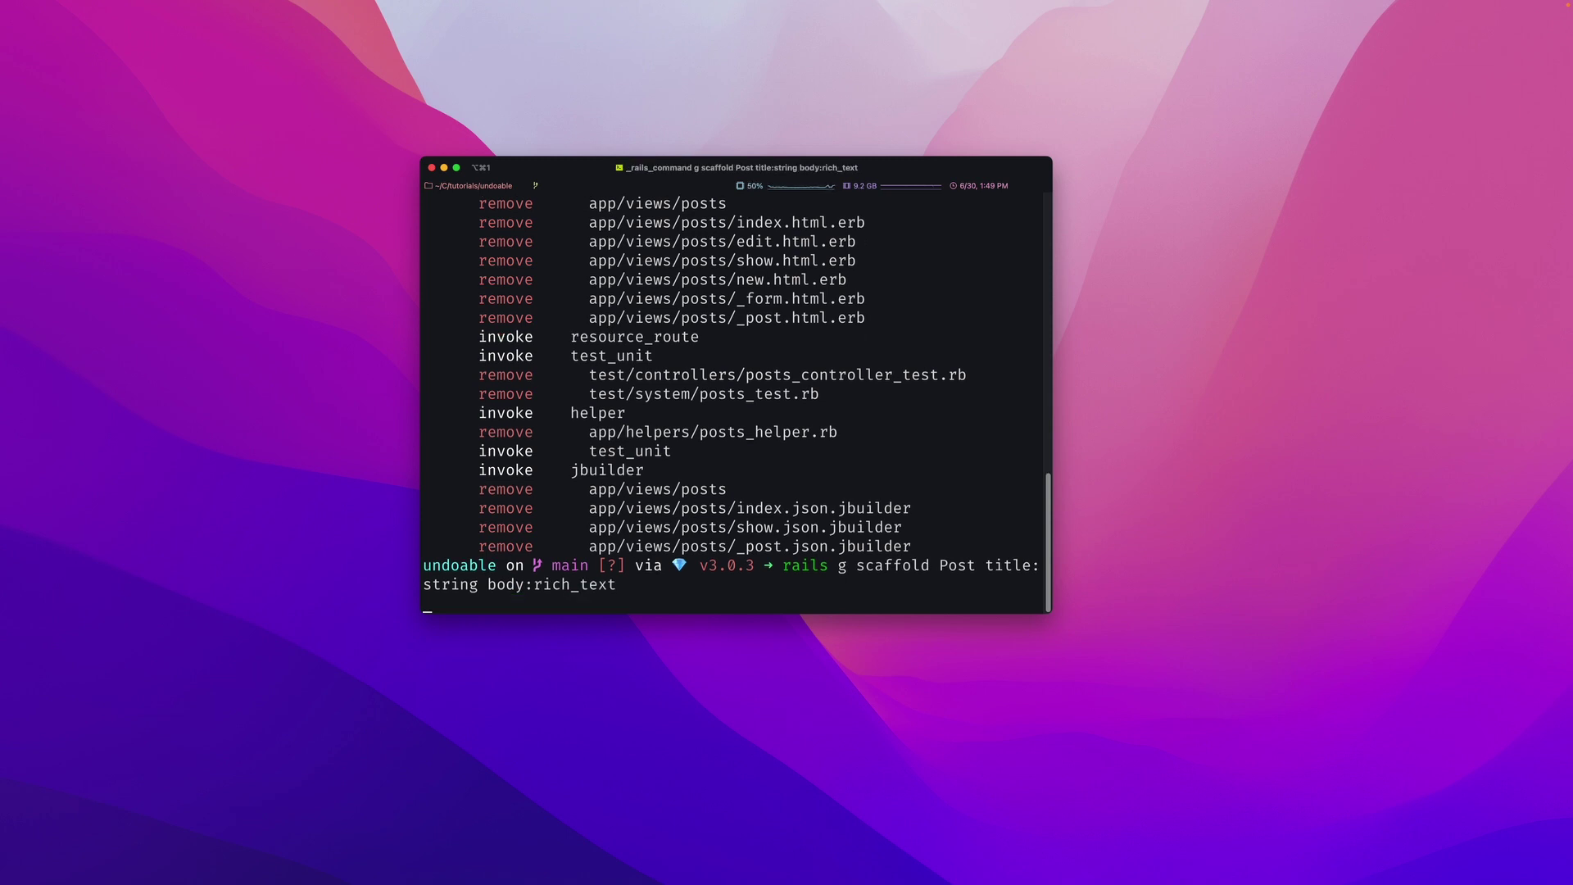
- Run 'rails g scaffold Post title:string body:rich_text'
key(Return)
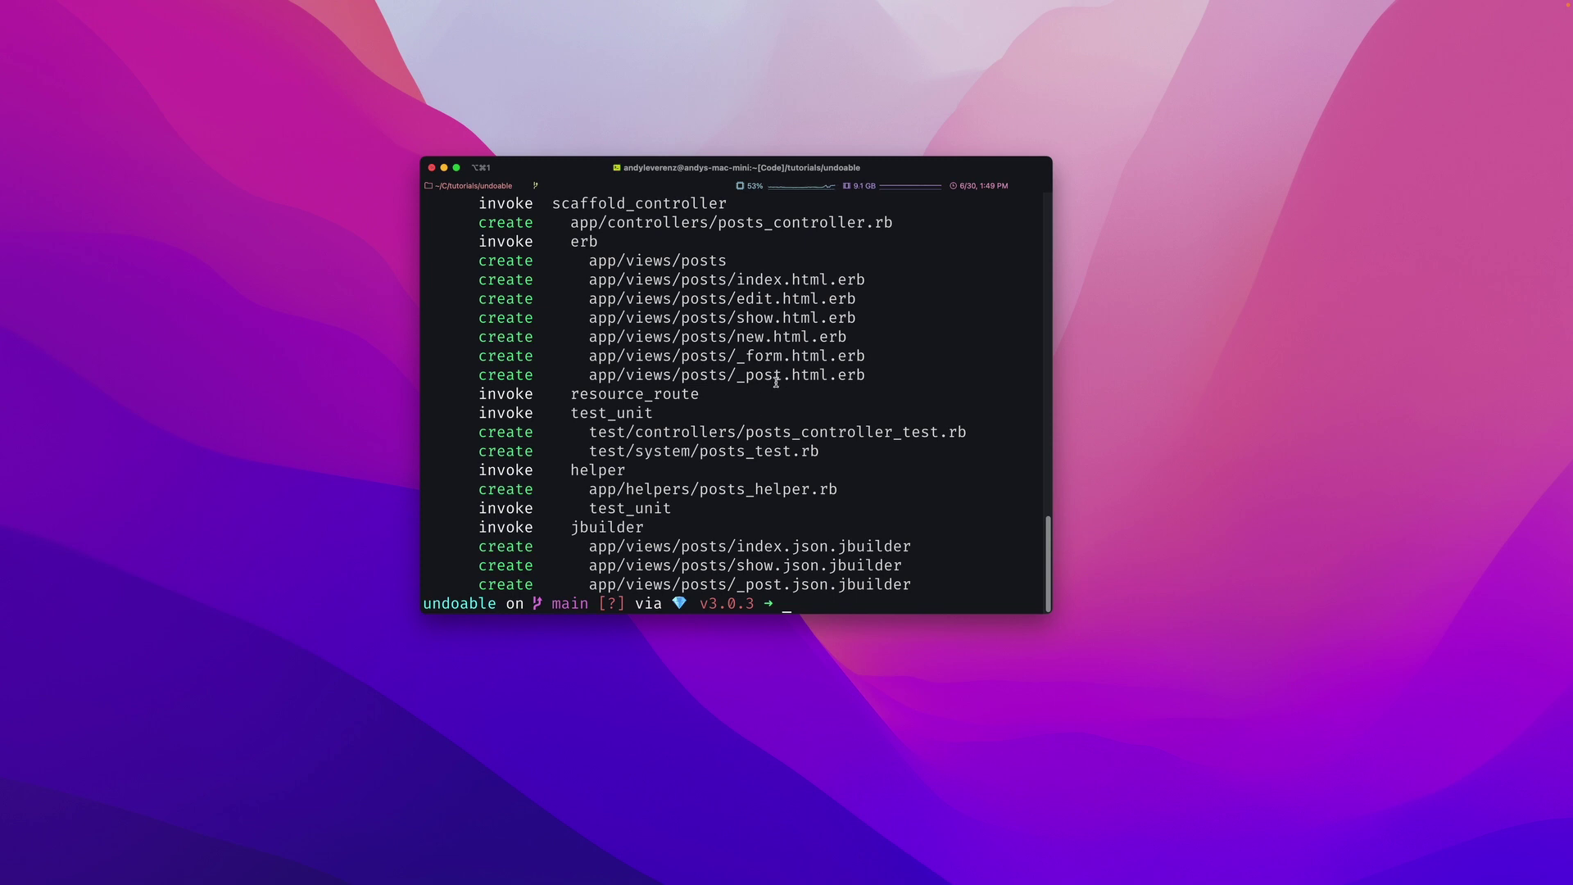
scroll(738, 394, up, 5)
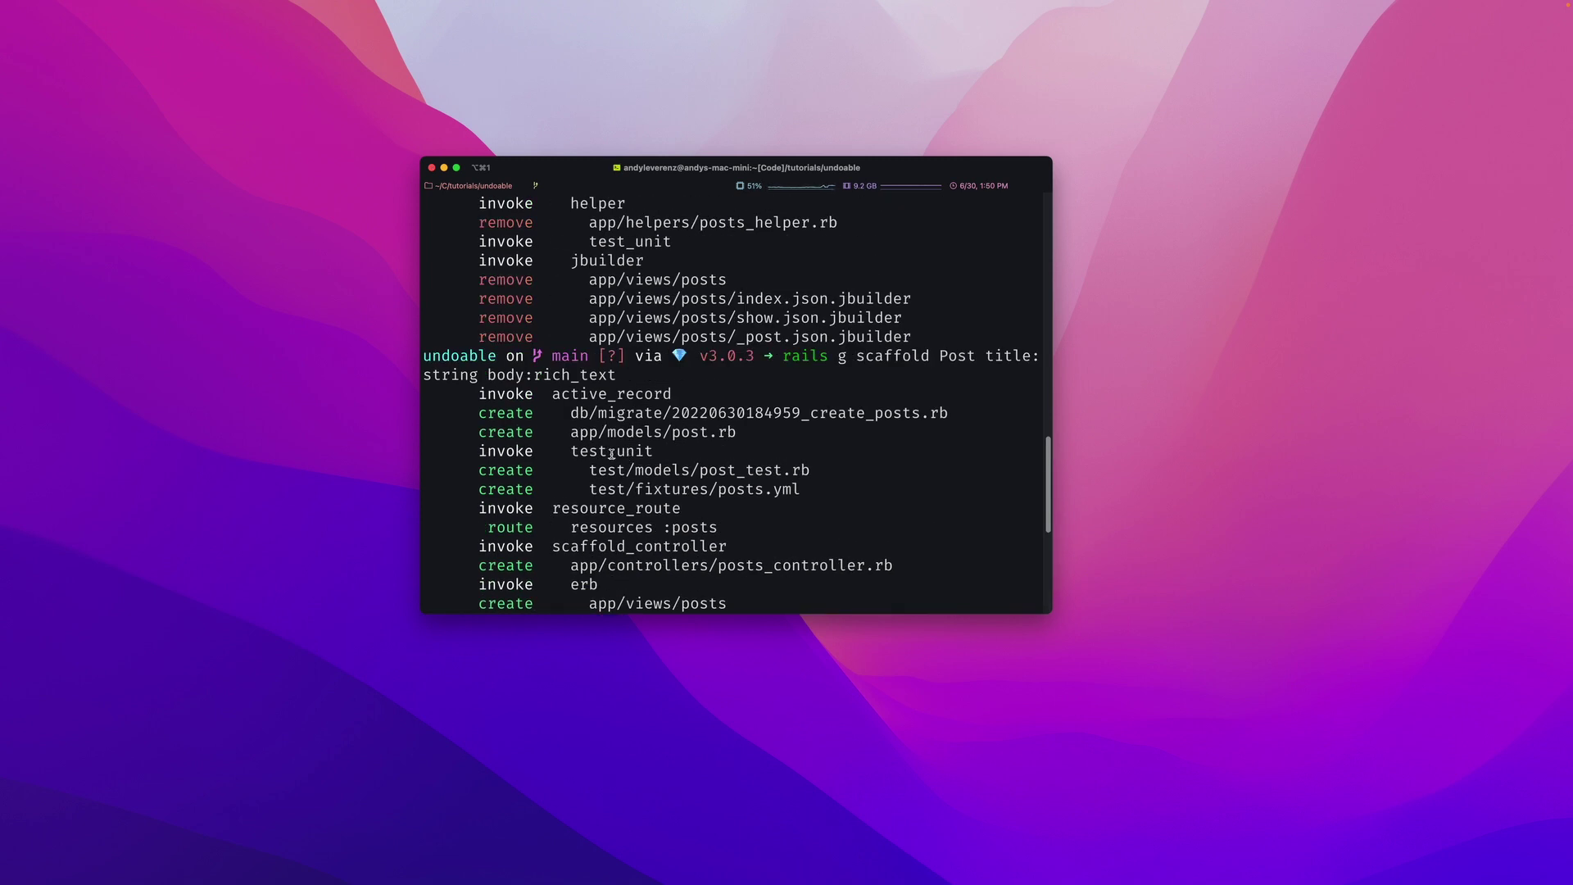
scroll(699, 467, up, 5)
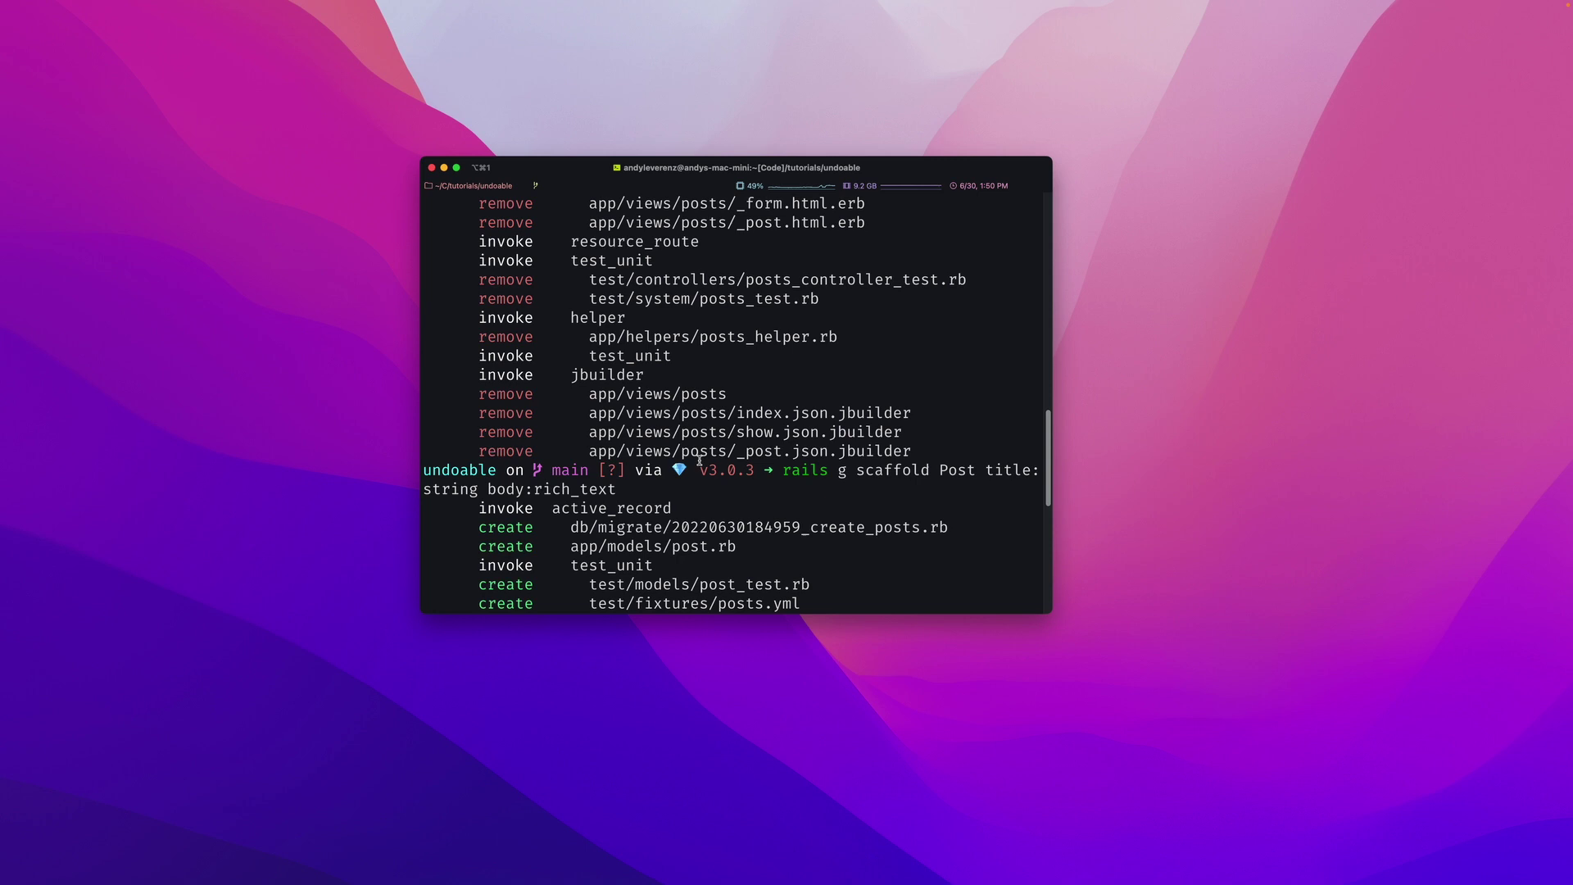
scroll(699, 460, down, 5)
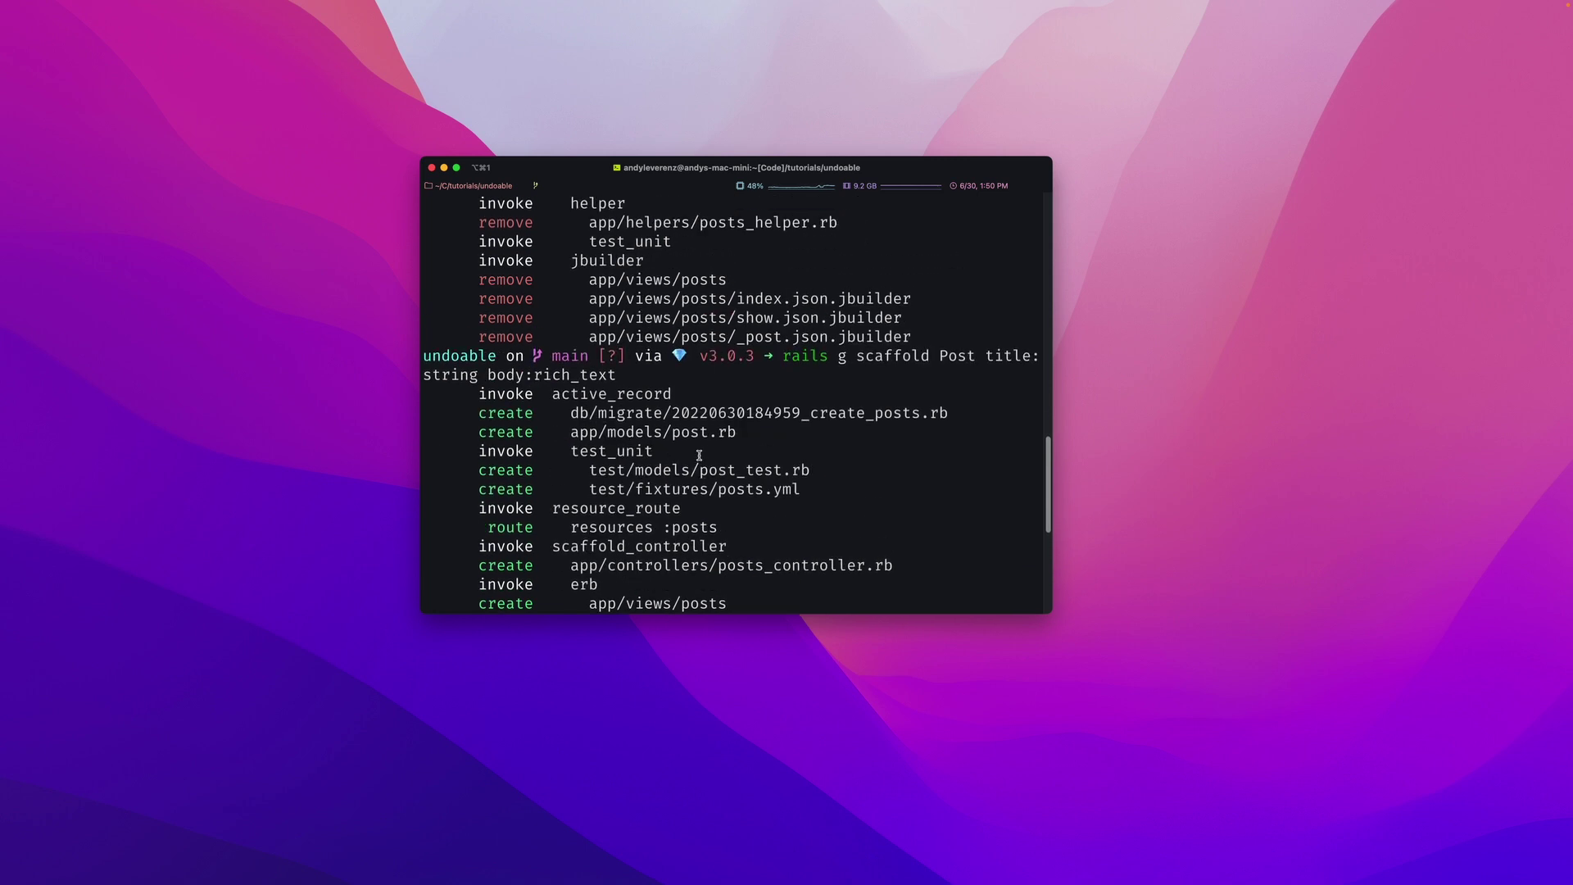
scroll(615, 393, up, 8)
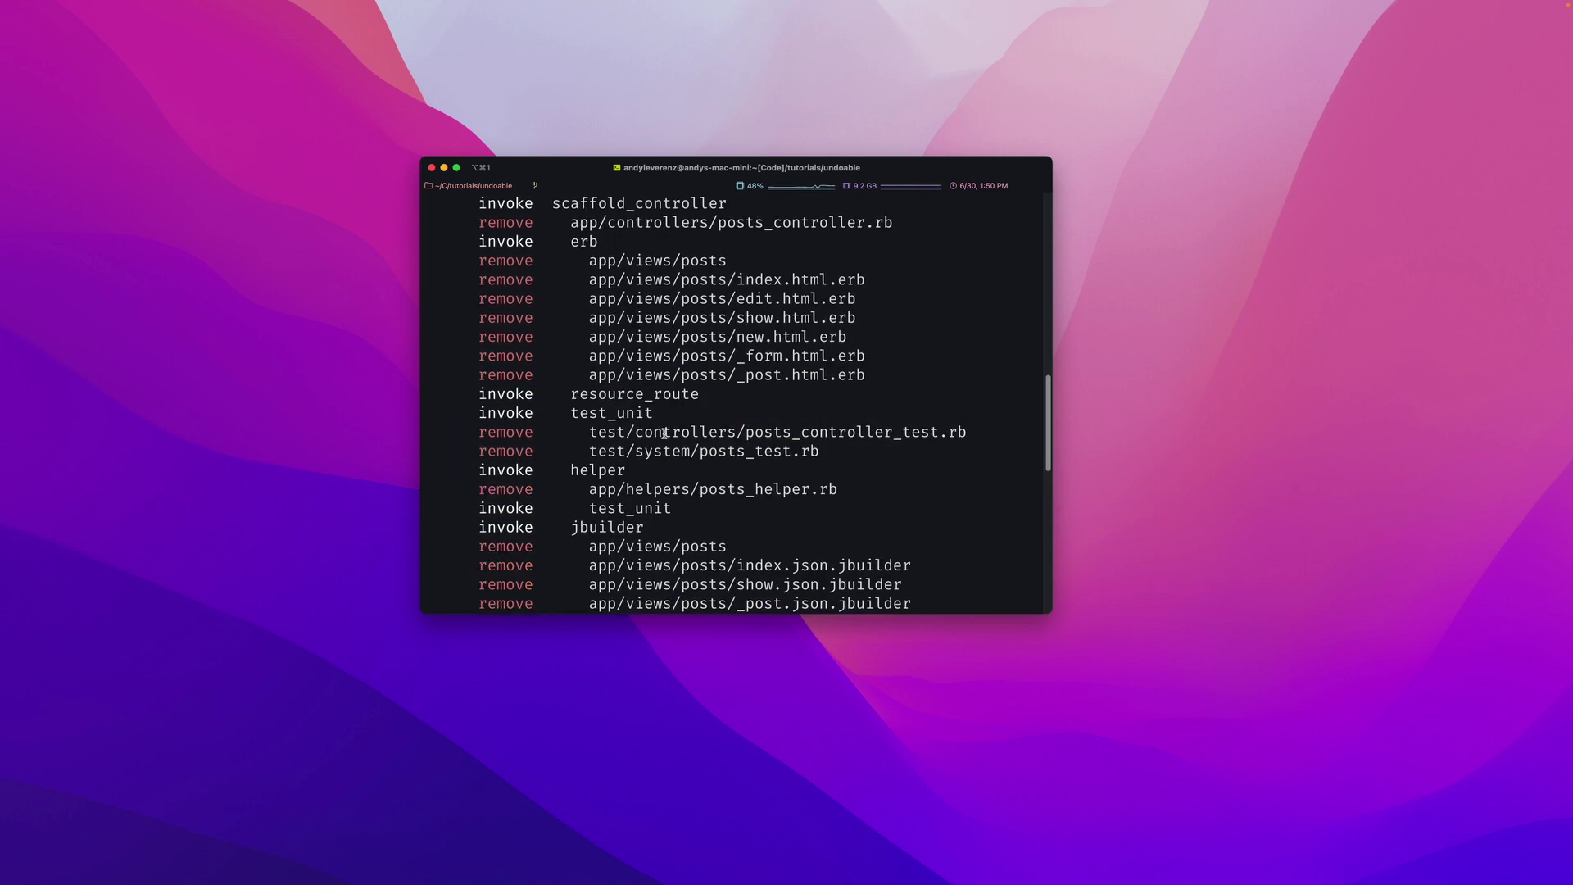
scroll(638, 369, up, 10)
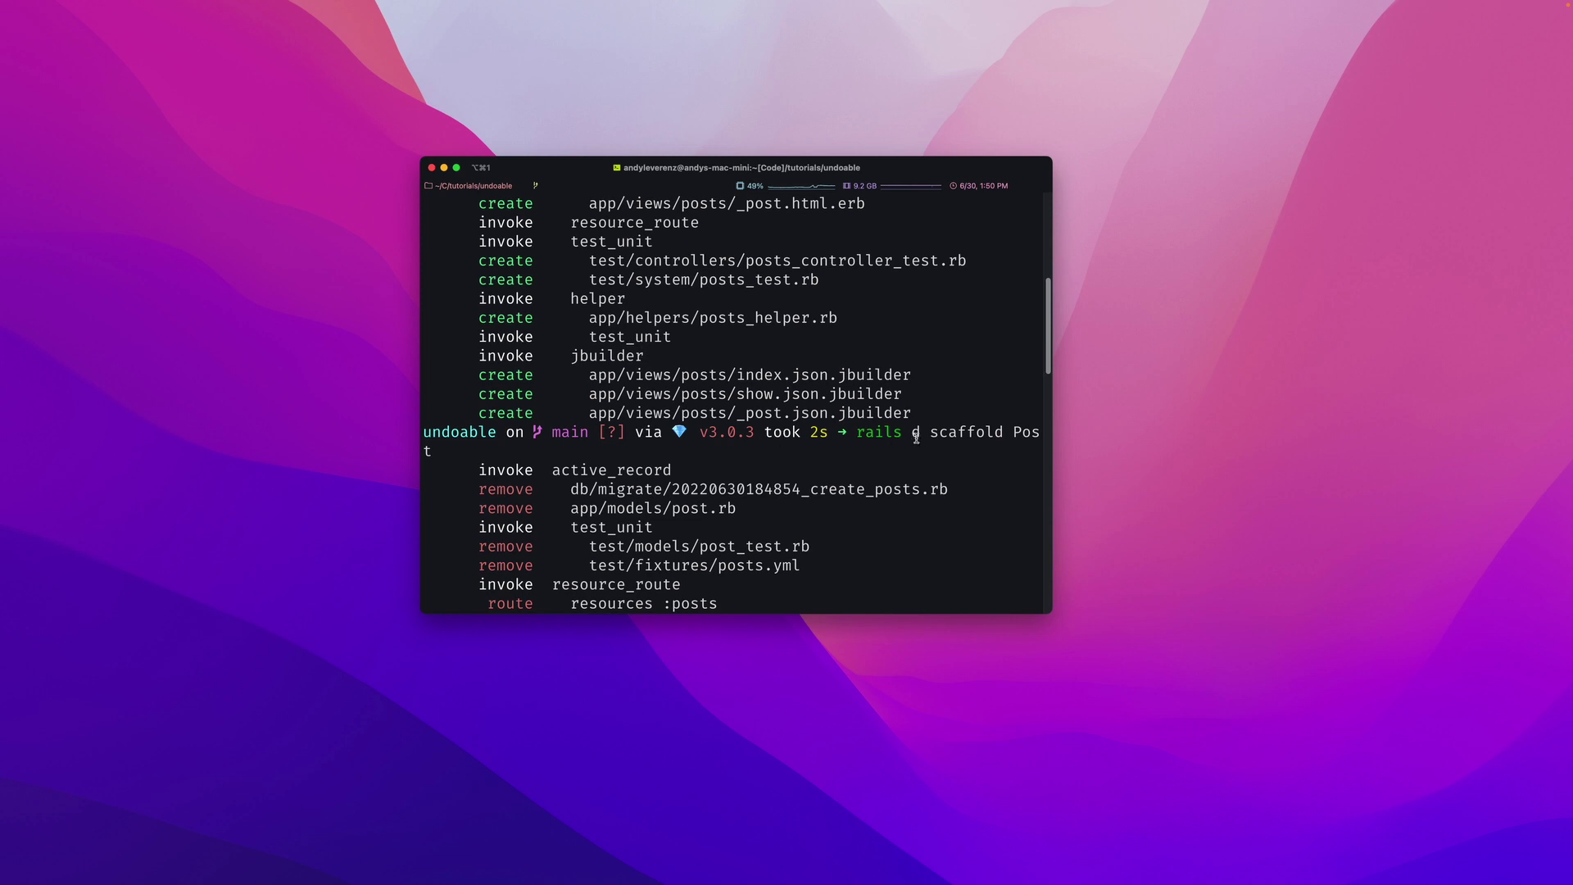
drag(856, 431, 1032, 502)
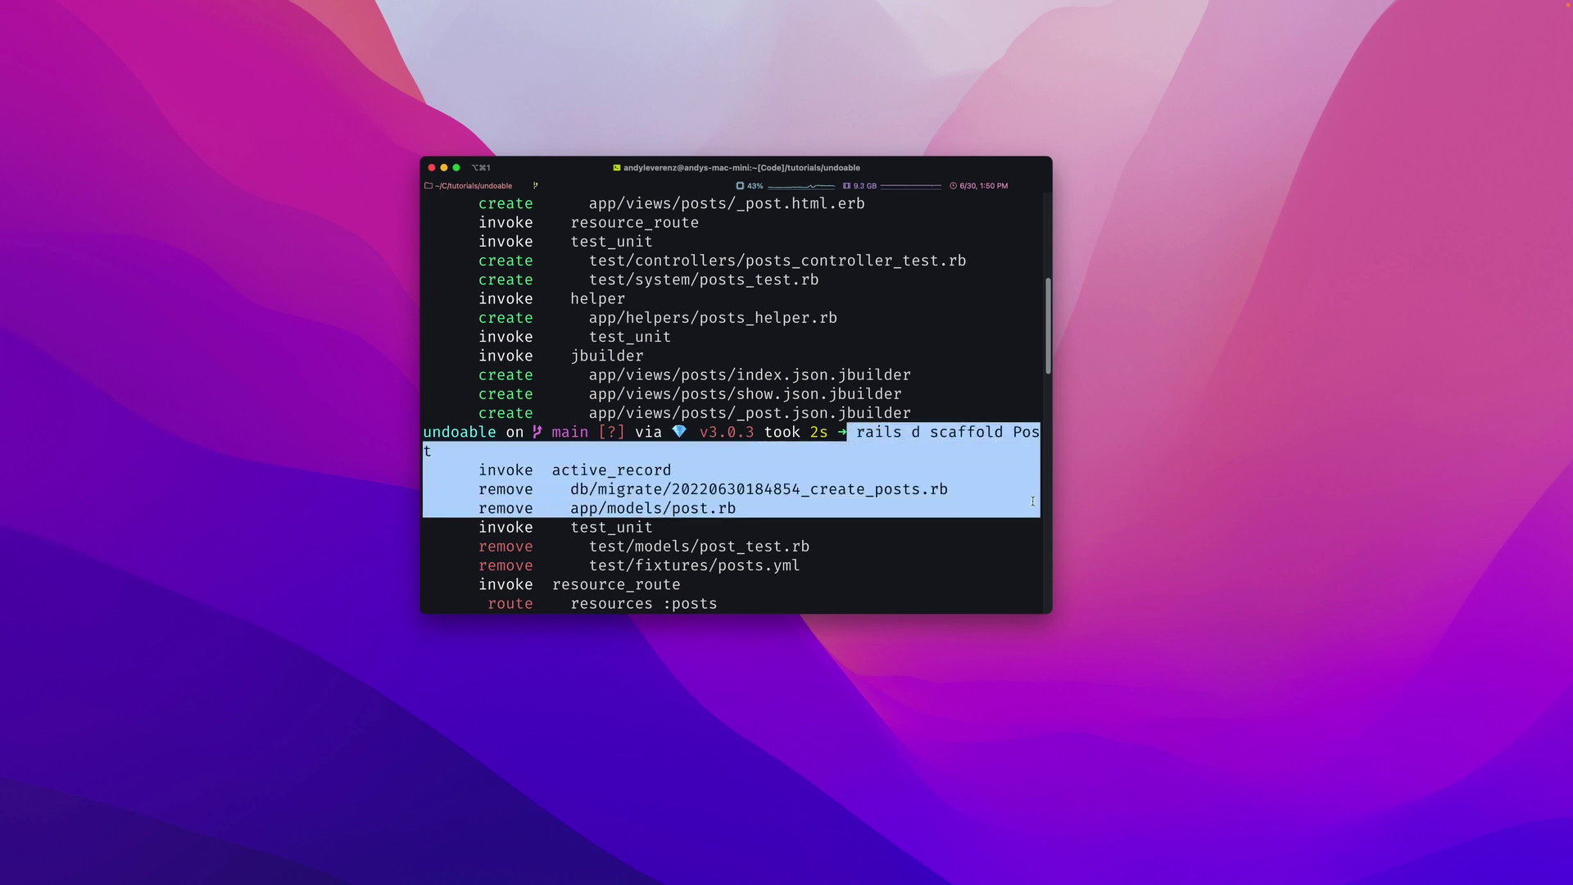
click(797, 489)
key(ctrl+l)
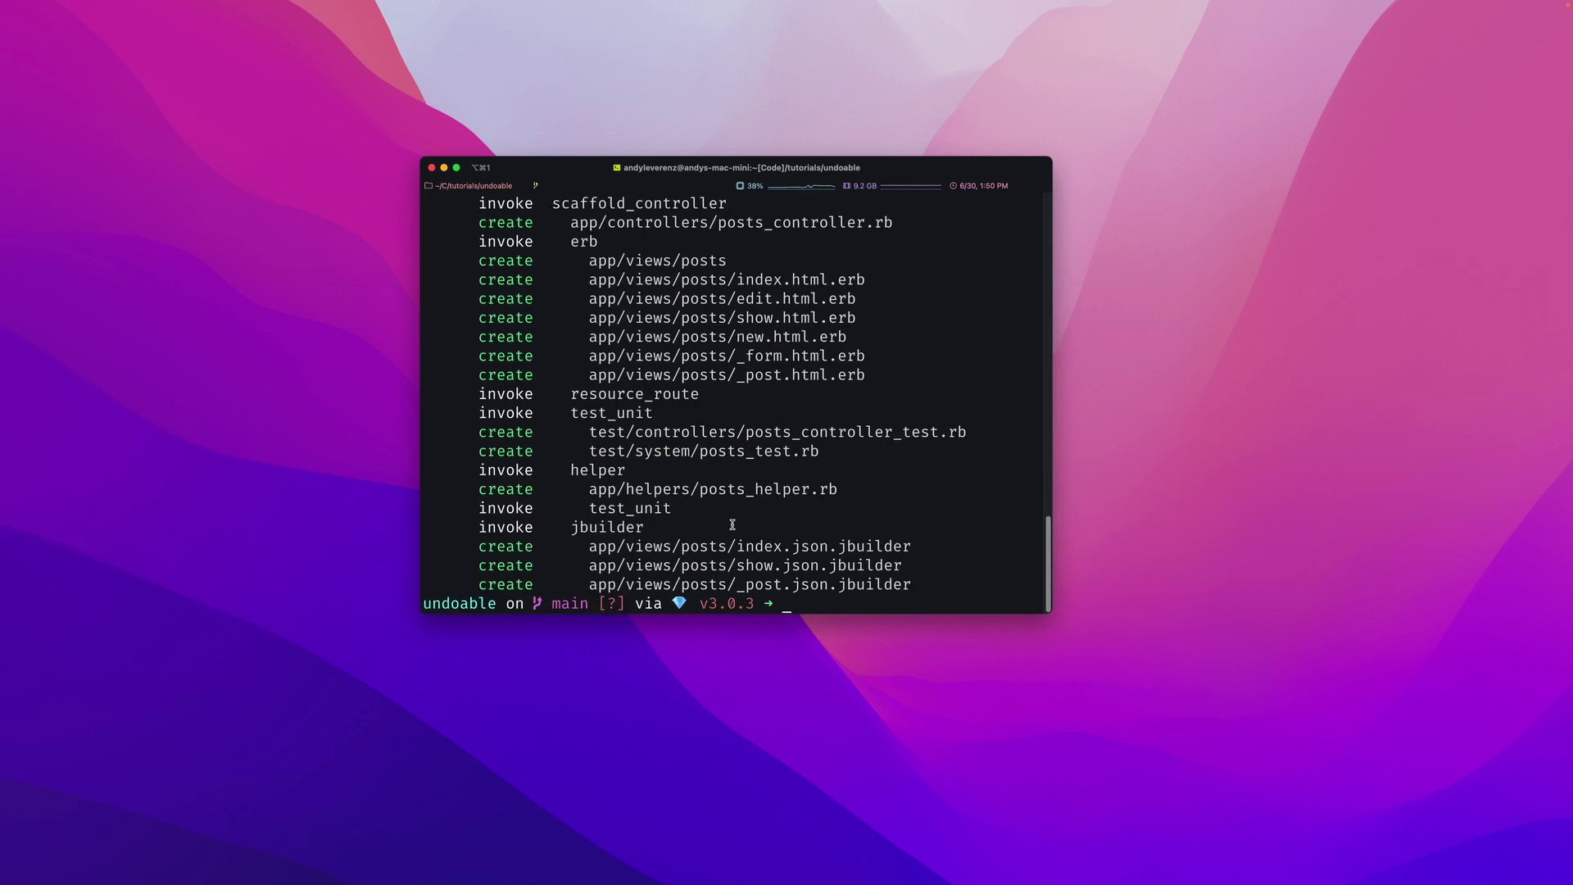